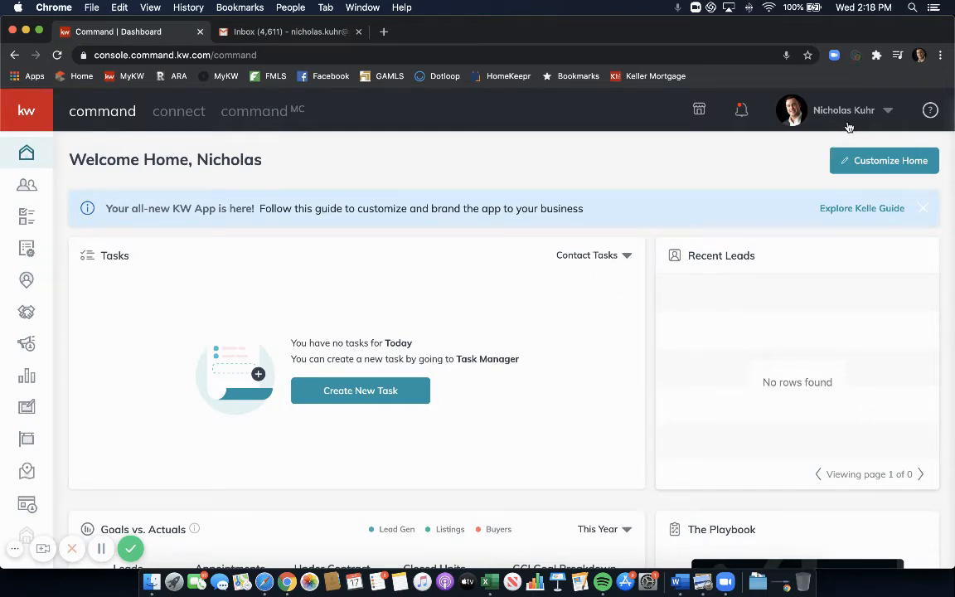
- Go to Settings from the profile menu and scroll down to the DocuSign integration
left_click(880, 112)
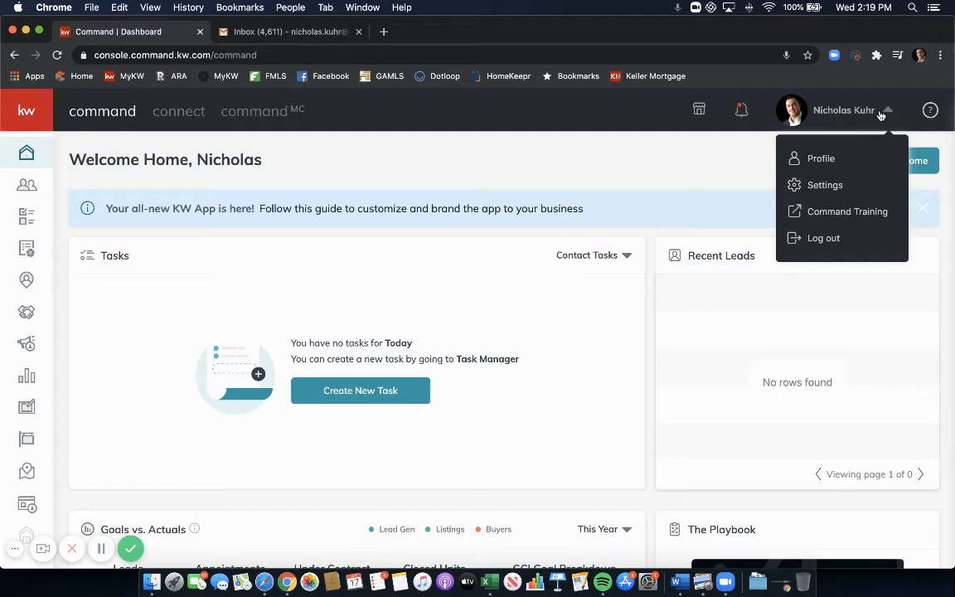
left_click(837, 189)
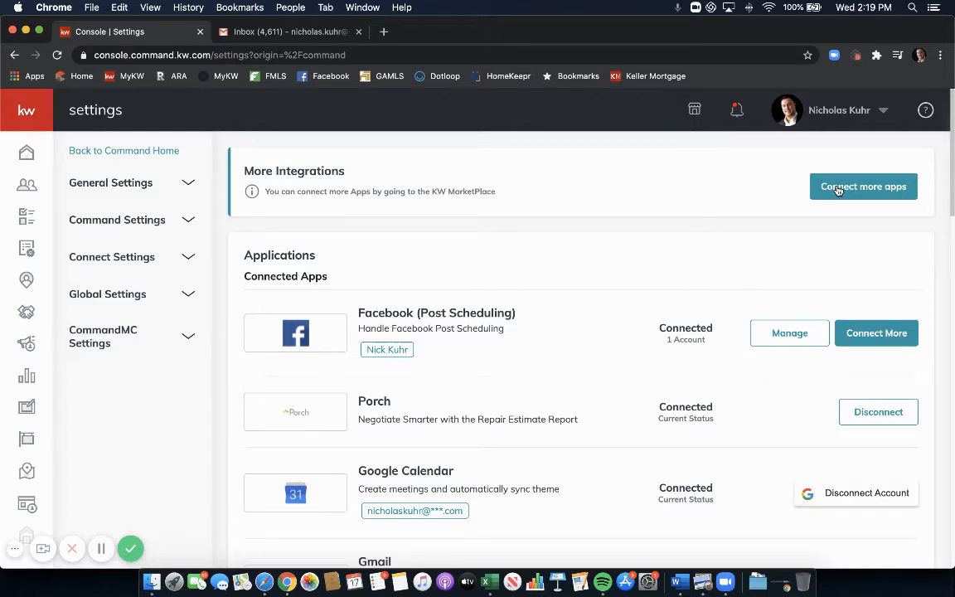
scroll(763, 217, "down", 10)
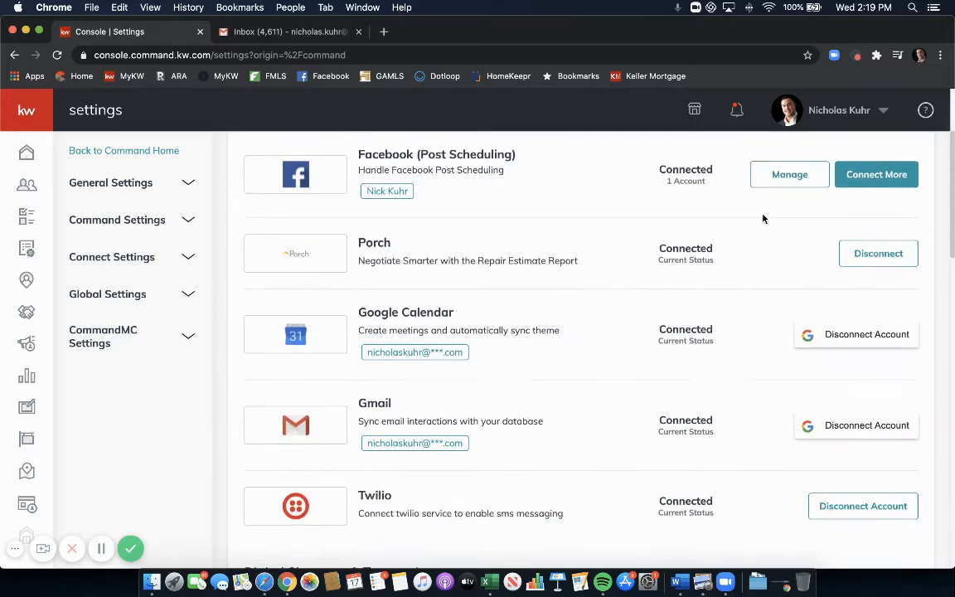
scroll(757, 217, "down", 3)
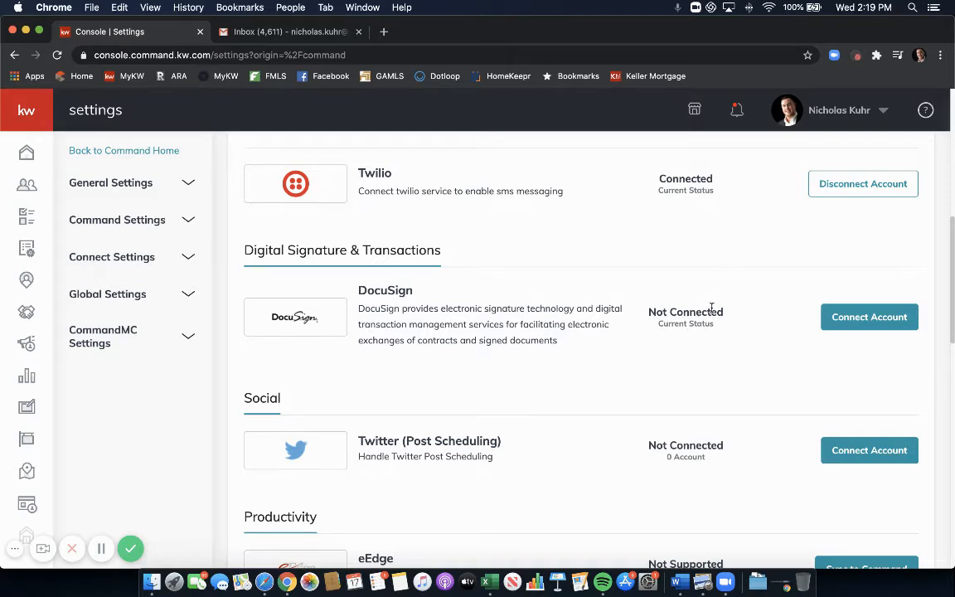
- Connect DocuSign with the personal Gmail address as the preferred email and send the registration email
left_click(834, 319)
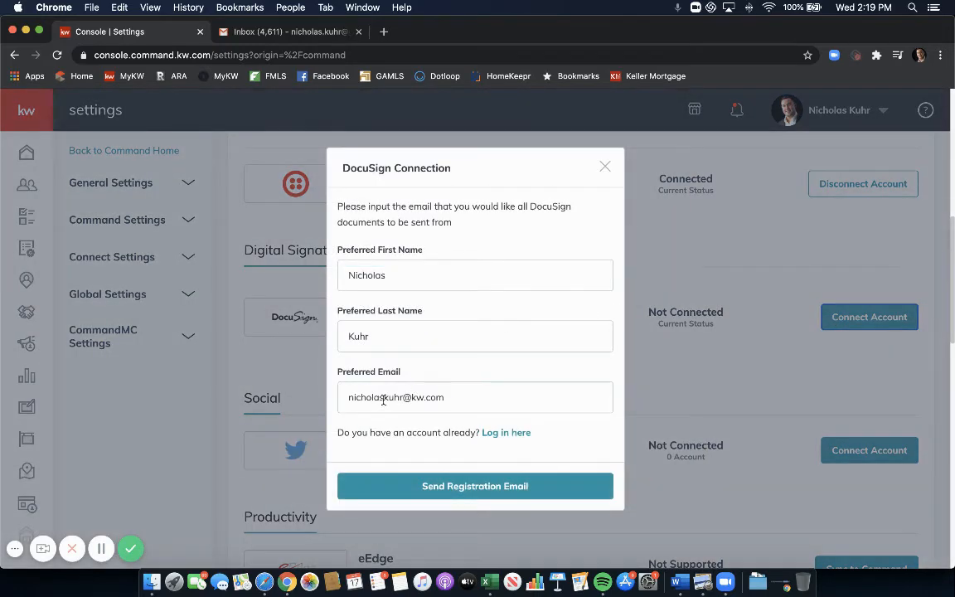
left_click_drag(452, 396, 343, 399)
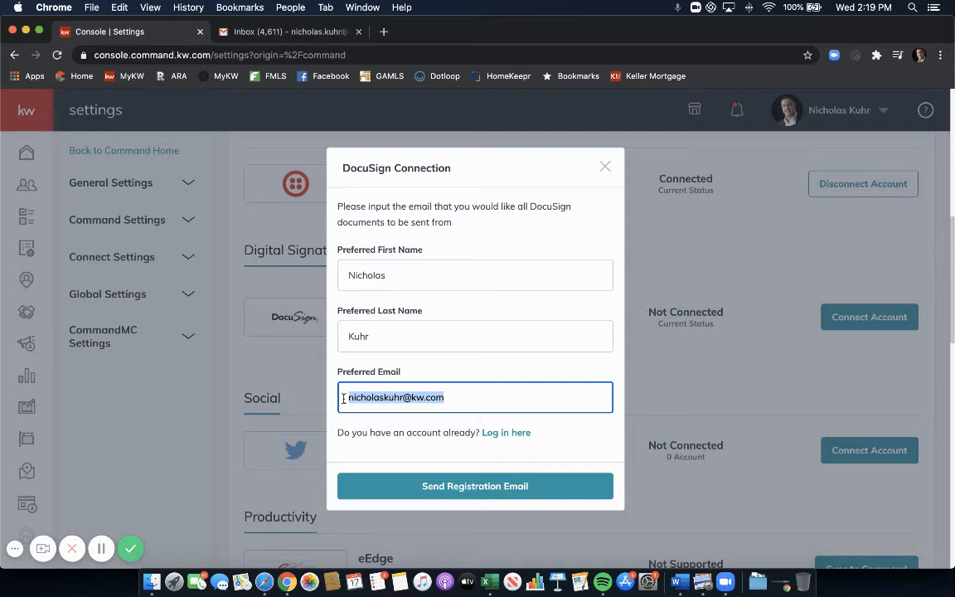
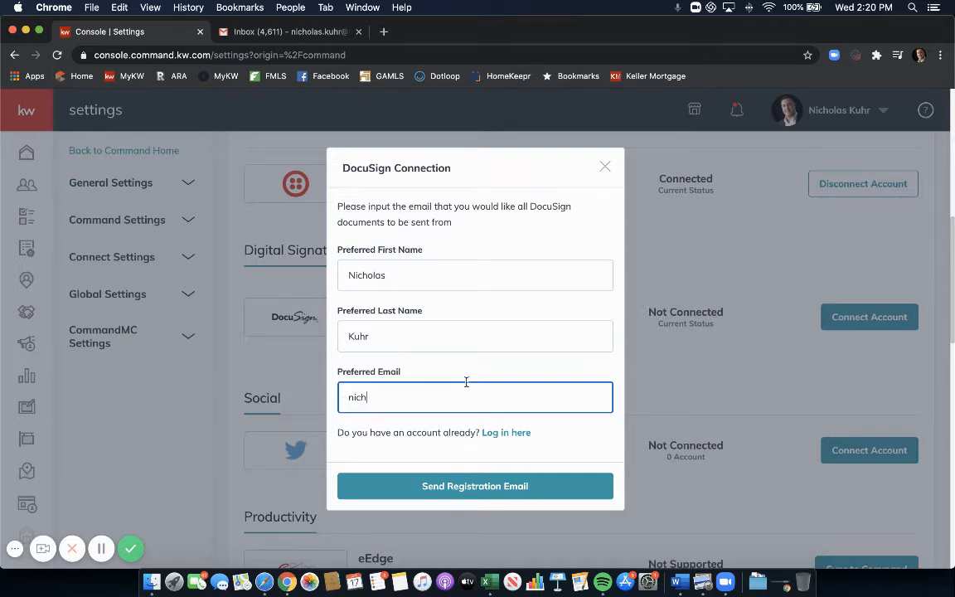
left_click(442, 489)
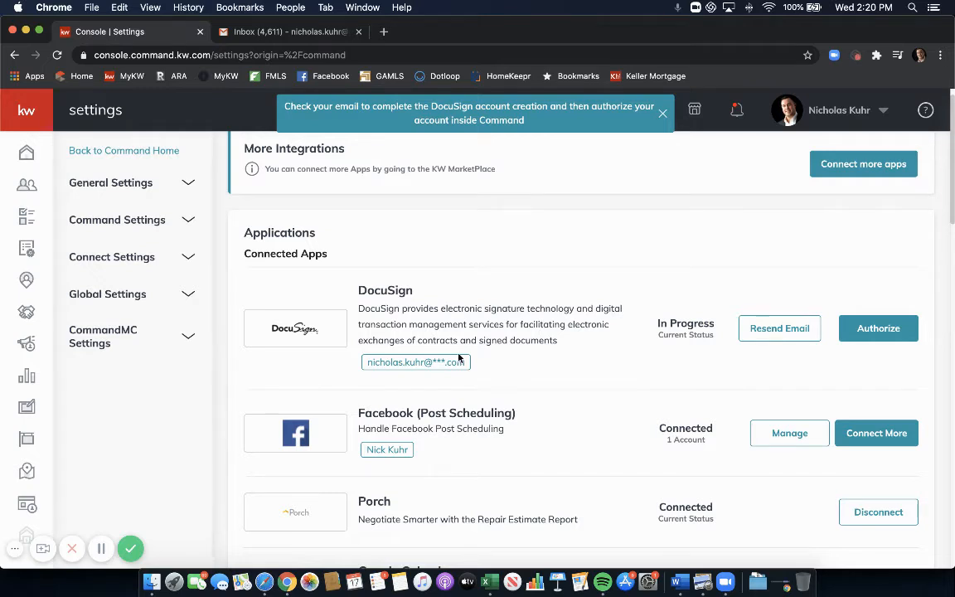
- Accept the 'You've been invited to join DocuSign Rooms' invitation in the Gmail inbox
left_click(292, 31)
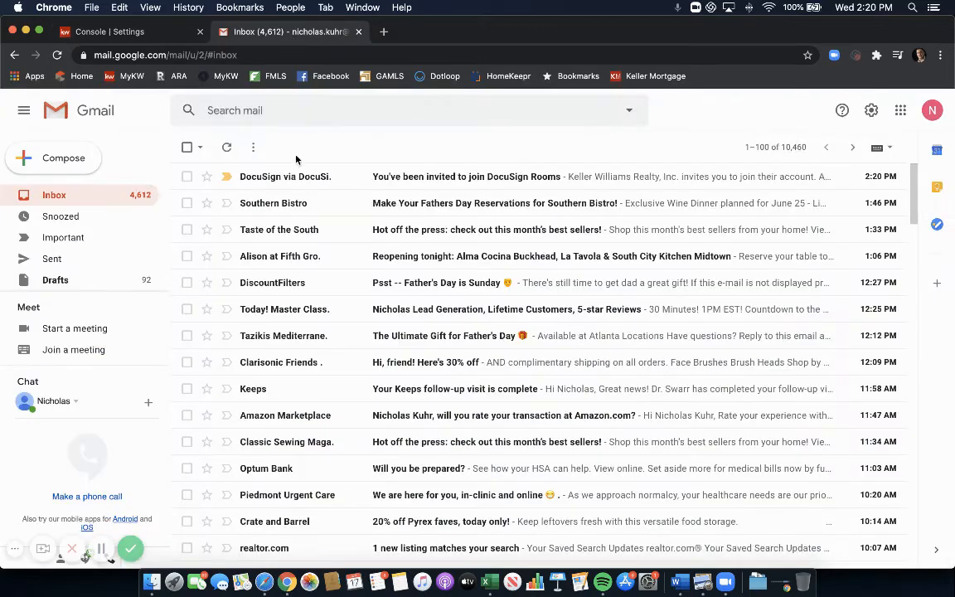
left_click(411, 182)
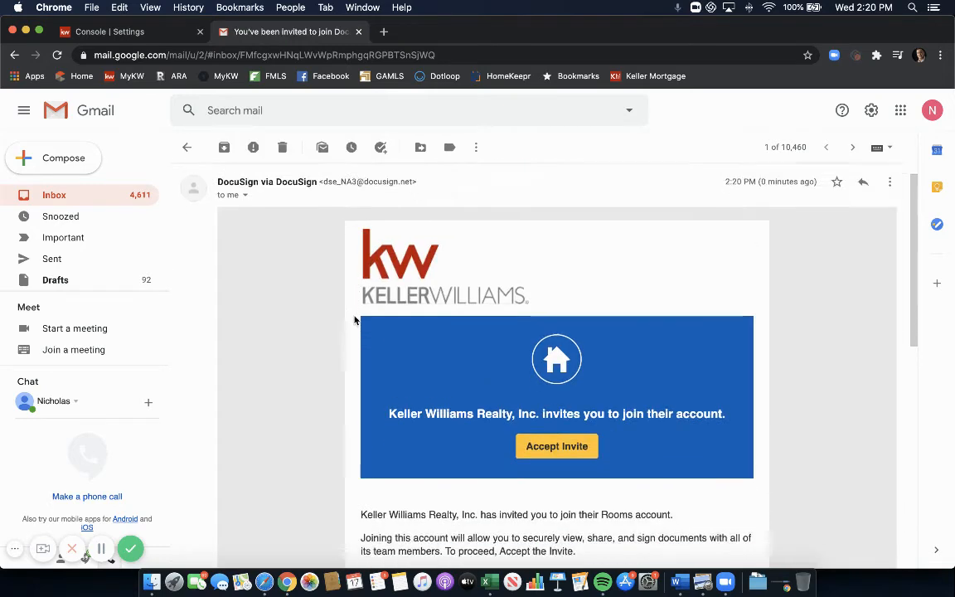
scroll(354, 320, "down", 2)
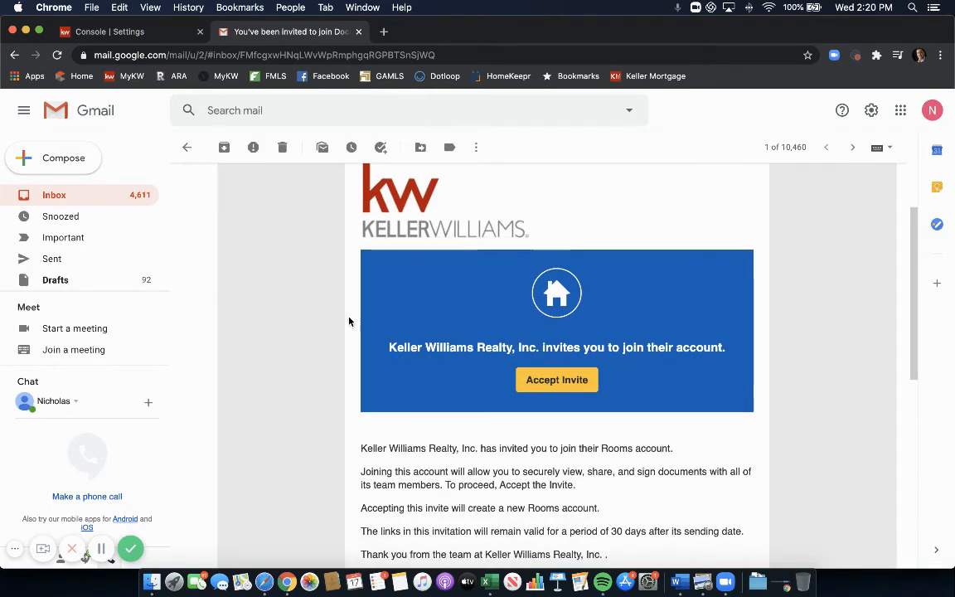
left_click(537, 381)
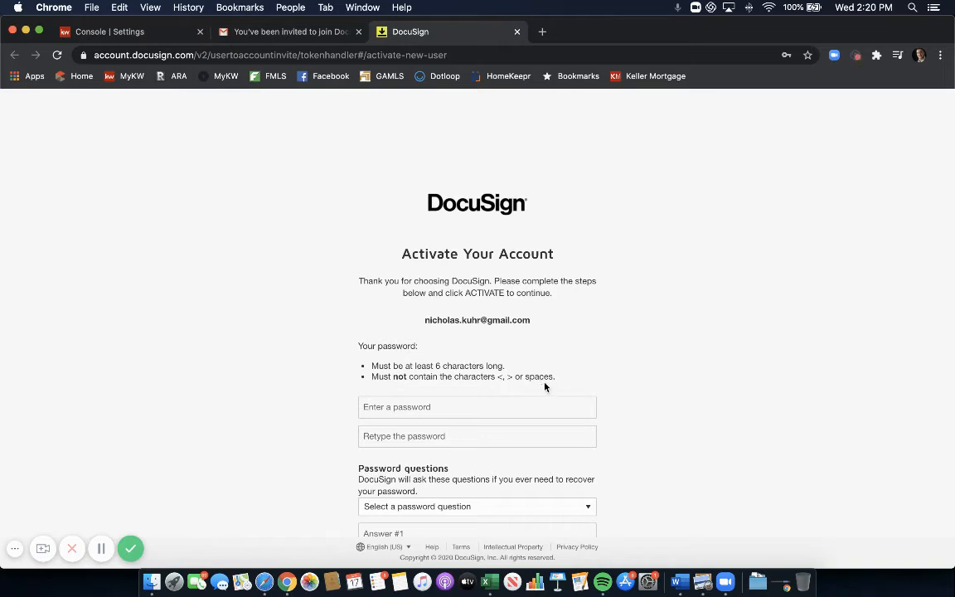
- Enter the new DocuSign account password and retype it to confirm
scroll(610, 379, "down", 2)
scroll(611, 379, "down", 2)
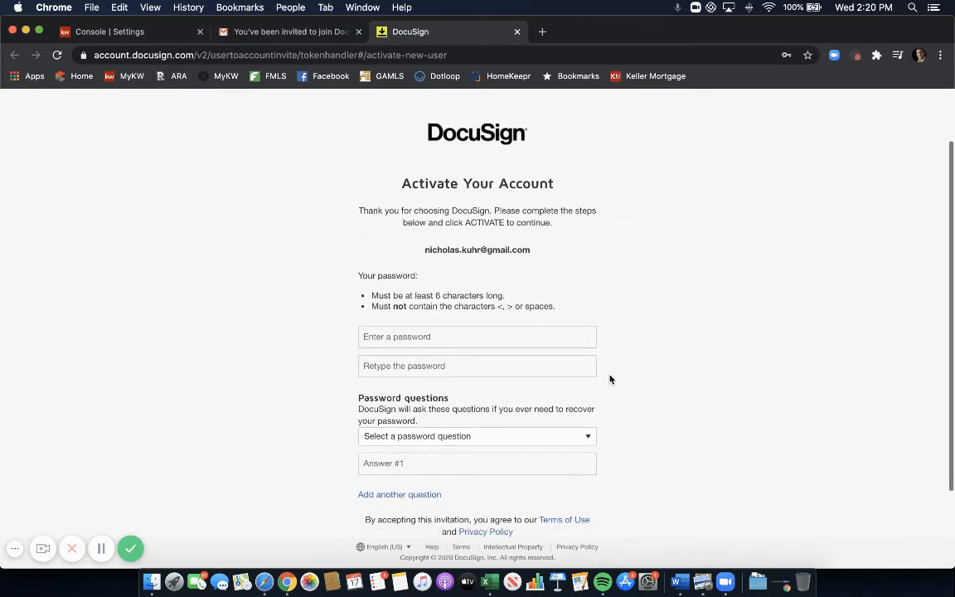
left_click(465, 295)
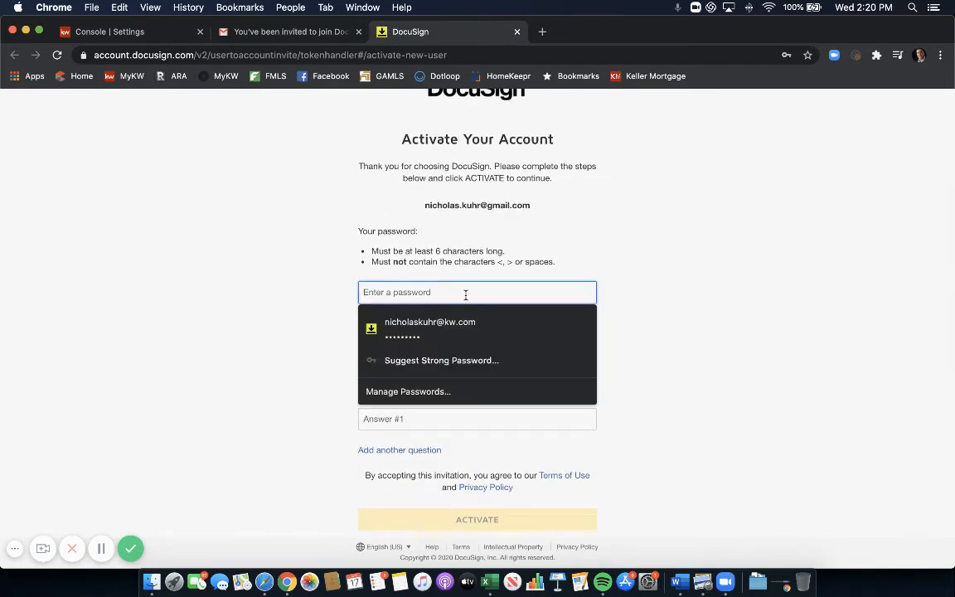
type("•••••••••••")
key("Tab")
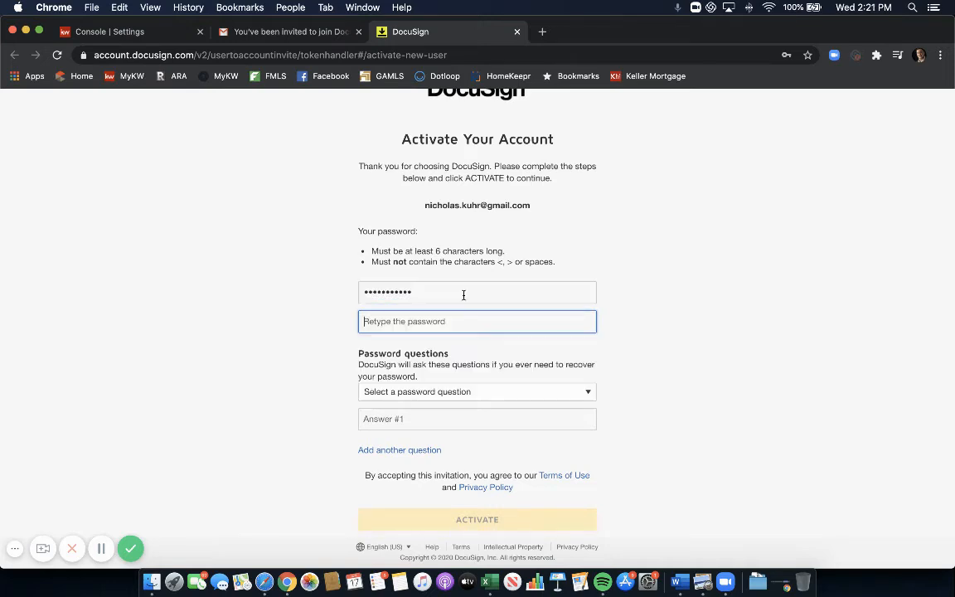
type("••••••••••••")
- Answer the favourite childhood place recovery question, activate the account, and save the password in the browser
scroll(627, 281, "down", 2)
left_click(520, 331)
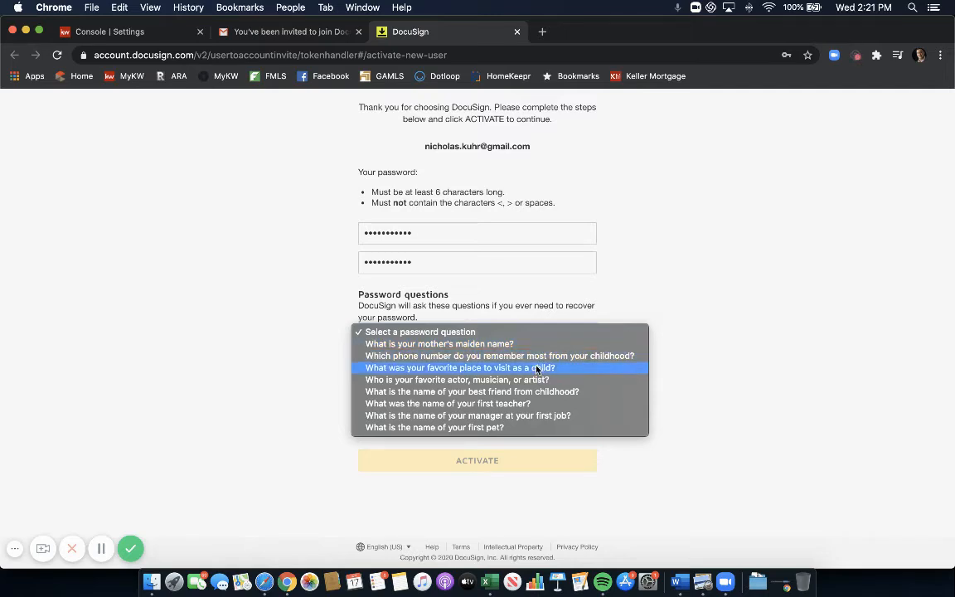
left_click(537, 368)
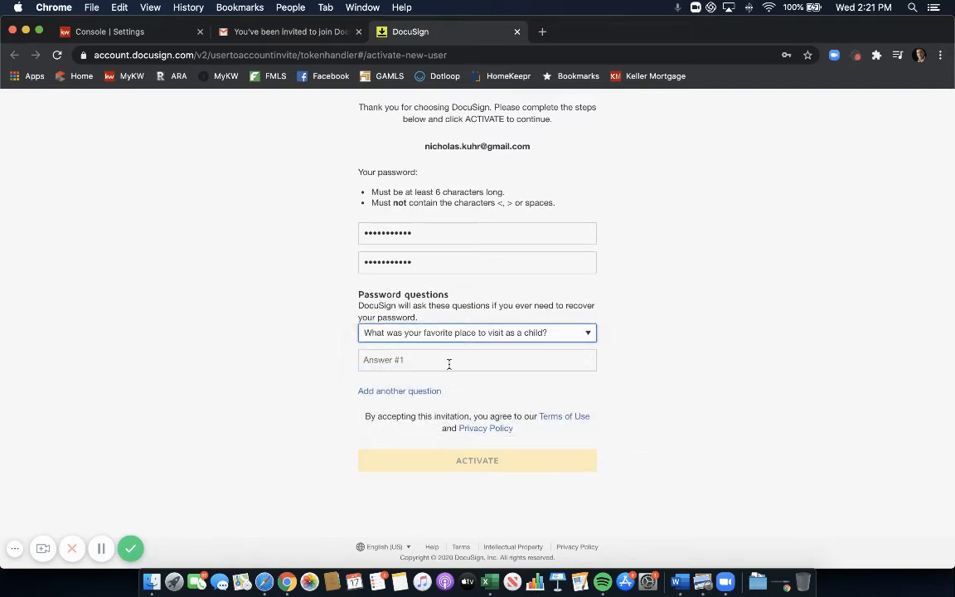
left_click(449, 360)
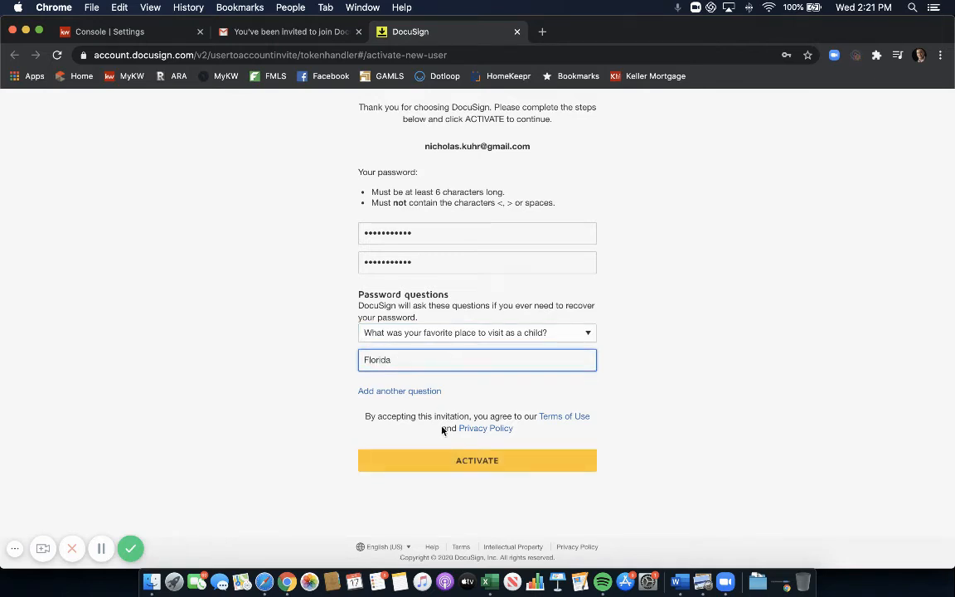
left_click(462, 463)
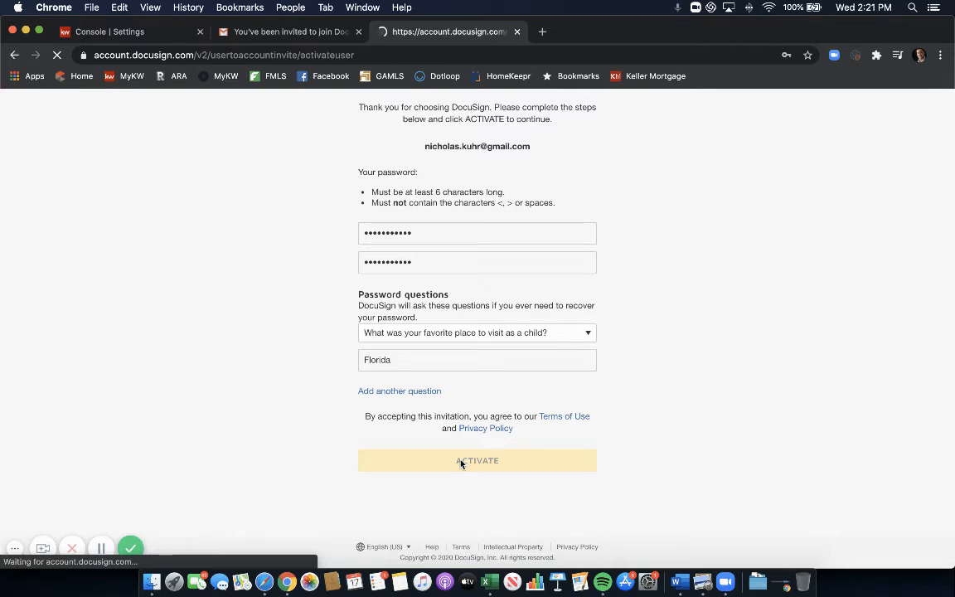
left_click(773, 271)
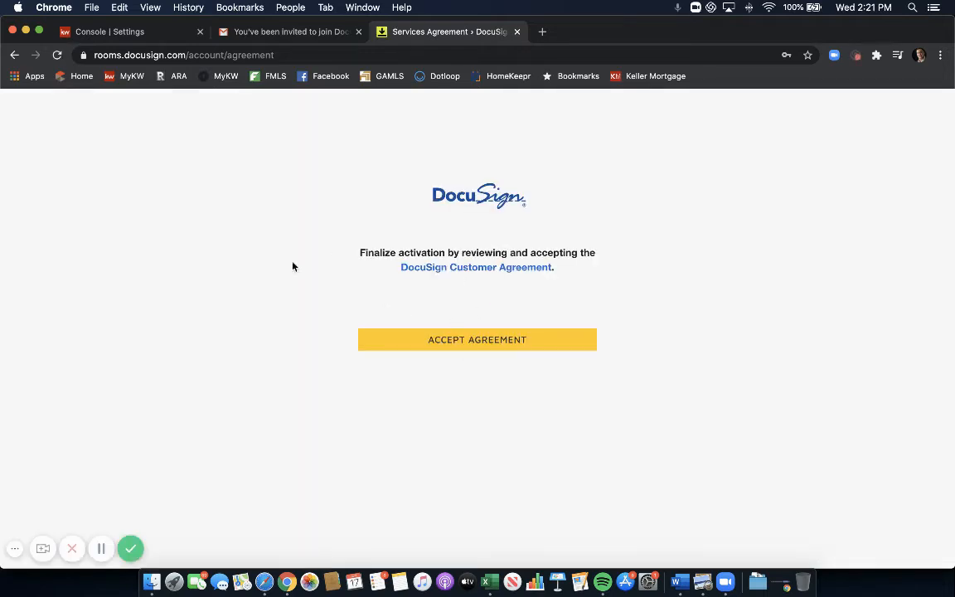
- Accept the DocuSign Customer Agreement and follow the AUTHORIZE link back to KW Command
left_click(487, 345)
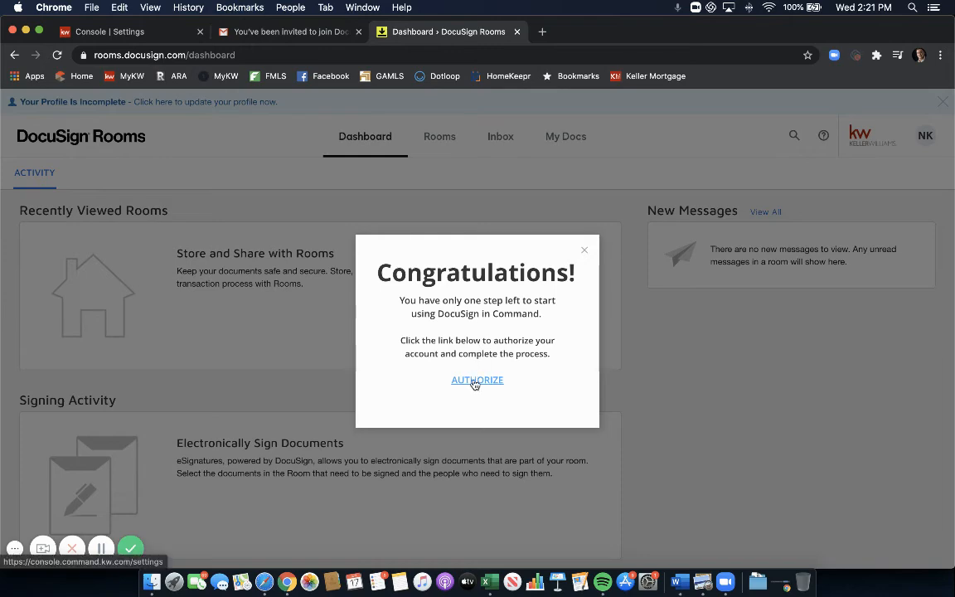
left_click(475, 381)
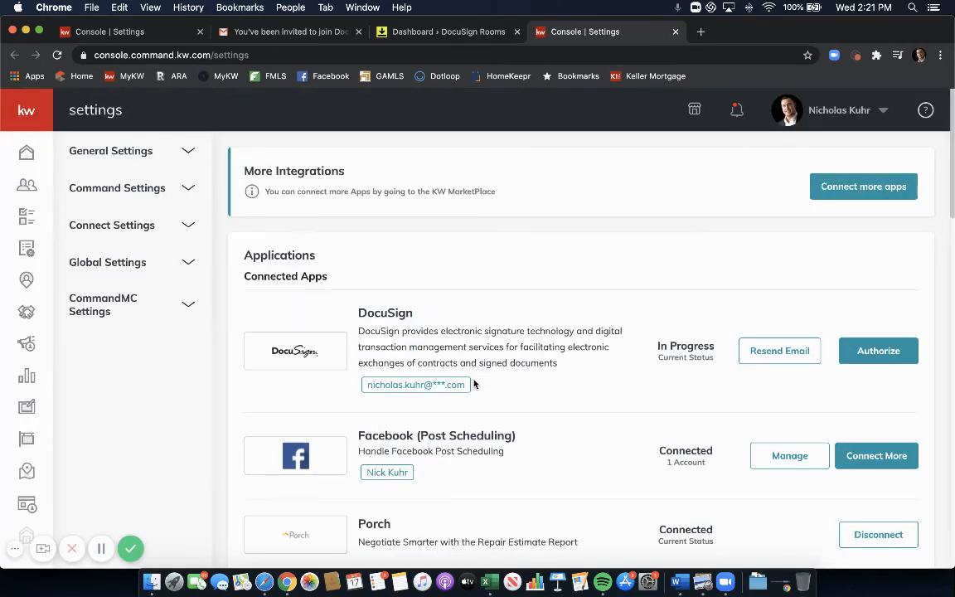
- Authorize DocuSign for KW Command by logging in and granting Keller Williams the requested permissions
left_click(878, 351)
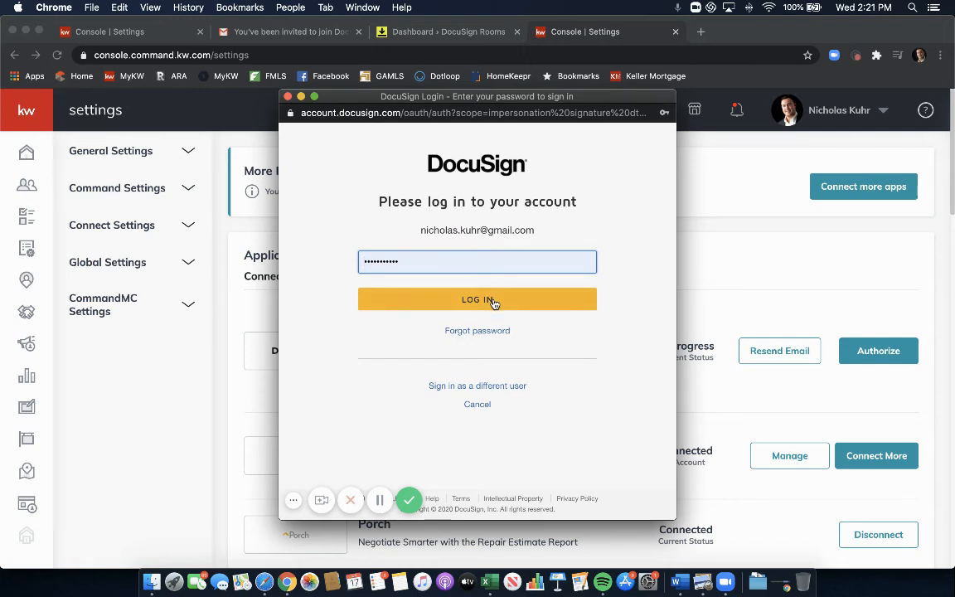
left_click(493, 303)
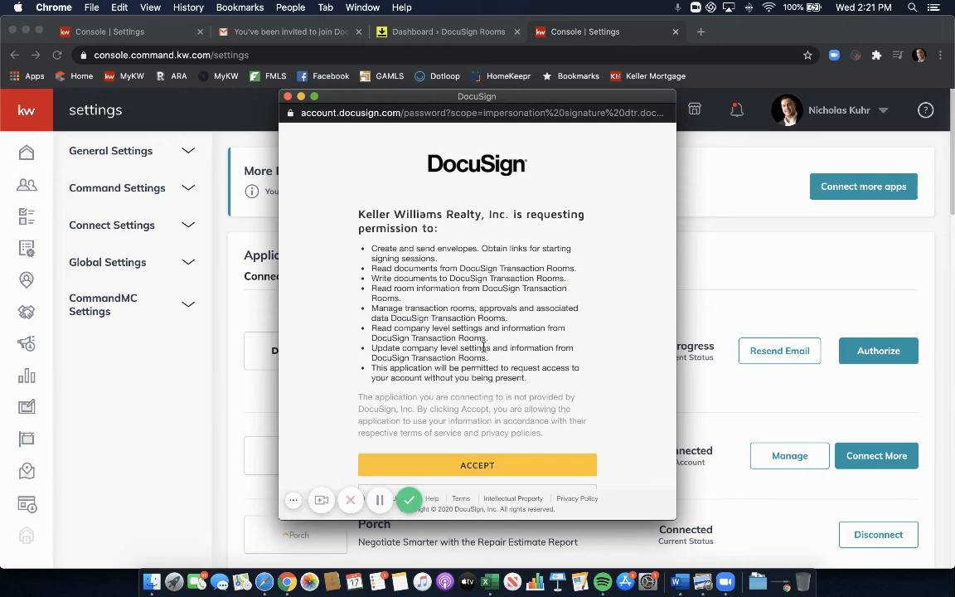
left_click(525, 467)
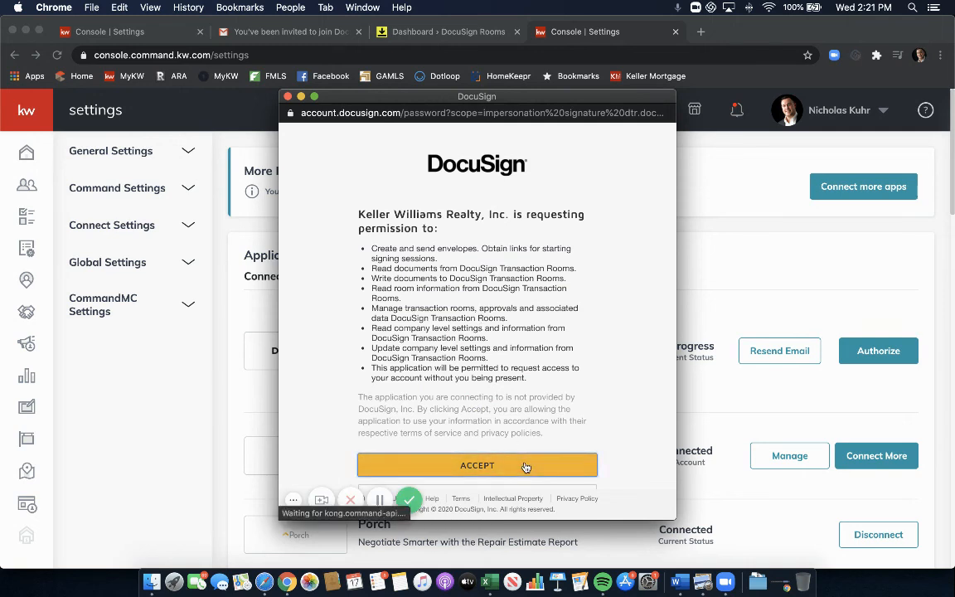